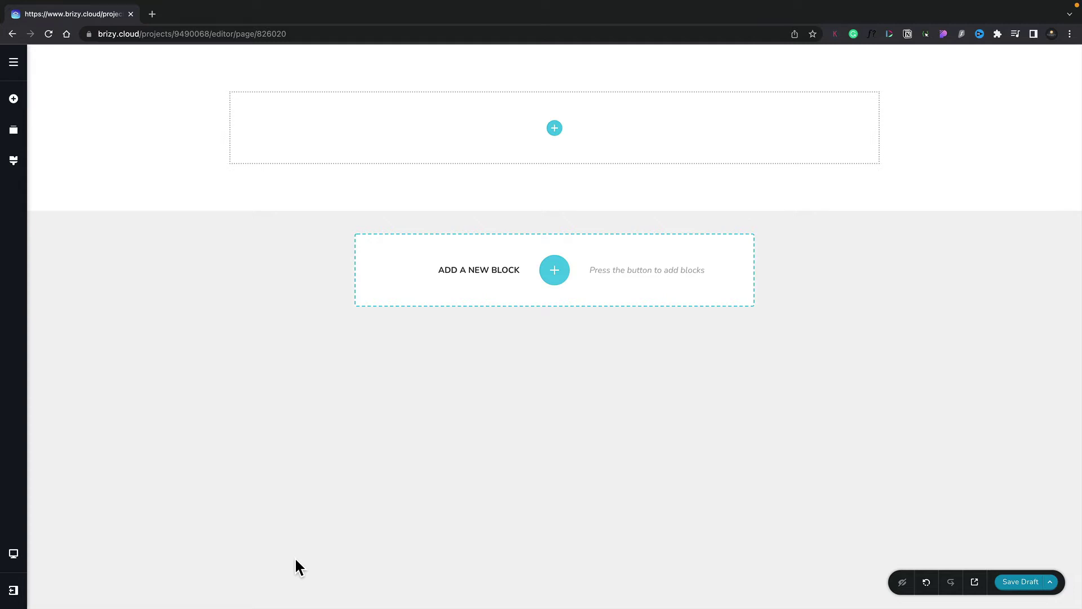
Step: Open the Add Elements panel listing the elements available for the page
{"action": "left_click", "coordinate": [554, 128]}
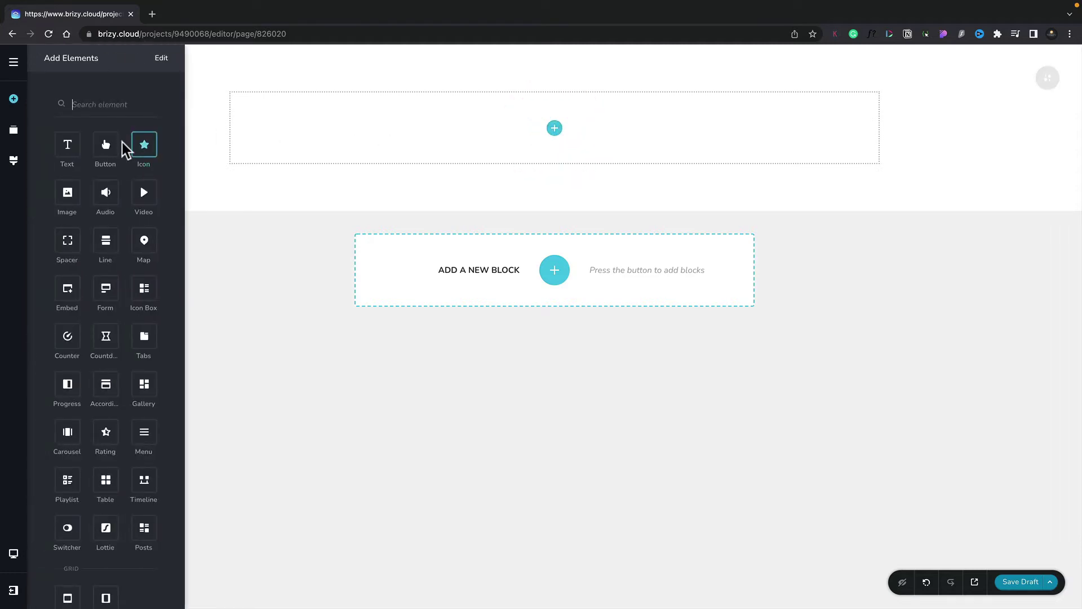
{"action": "left_click", "coordinate": [238, 311]}
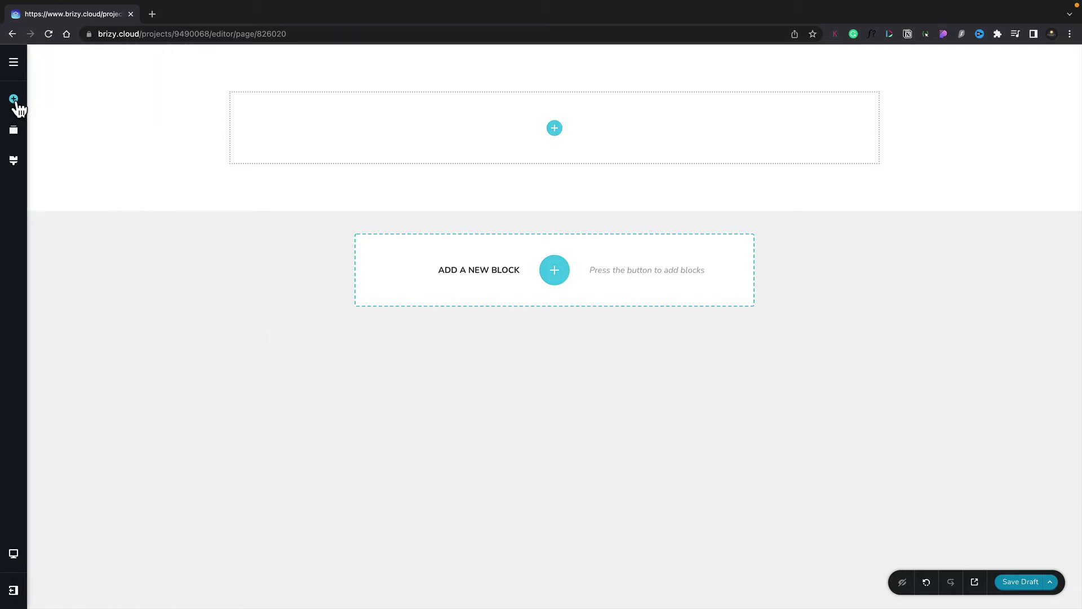
{"action": "left_click", "coordinate": [14, 100]}
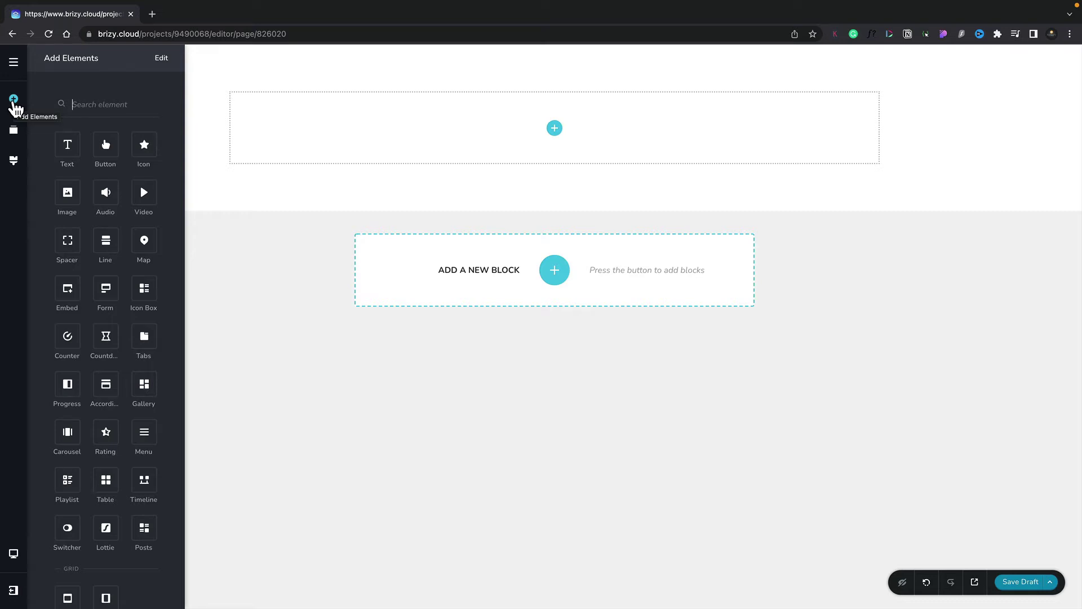
Step: Drag the Row element from the Grid group into the top section, creating two empty columns
{"action": "scroll", "coordinate": [75, 511], "scroll_direction": "down", "scroll_amount": 3}
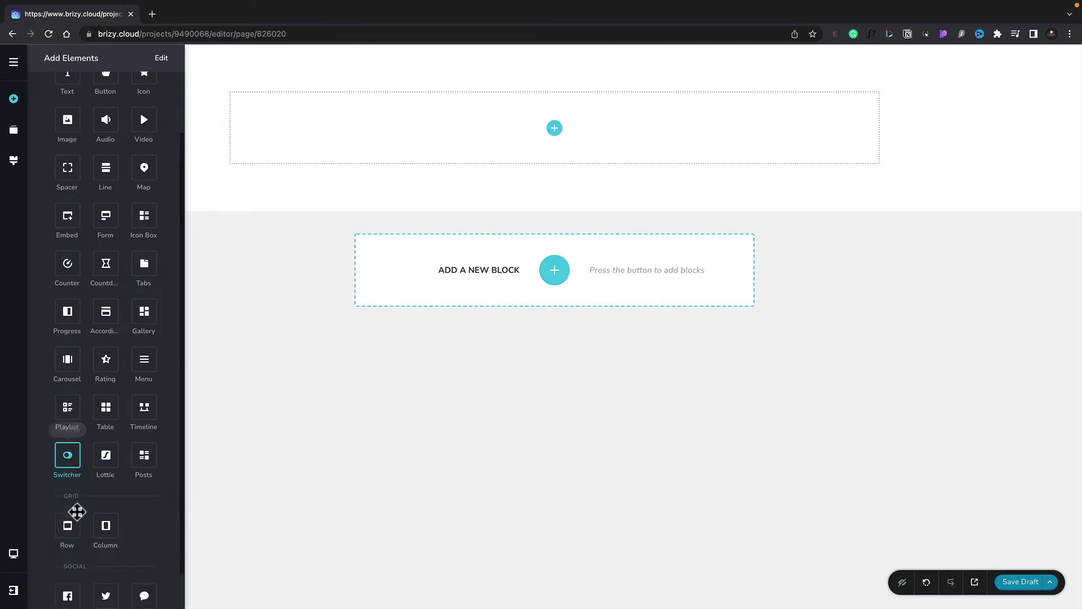
{"action": "left_click_drag", "start_coordinate": [76, 511], "coordinate": [368, 145]}
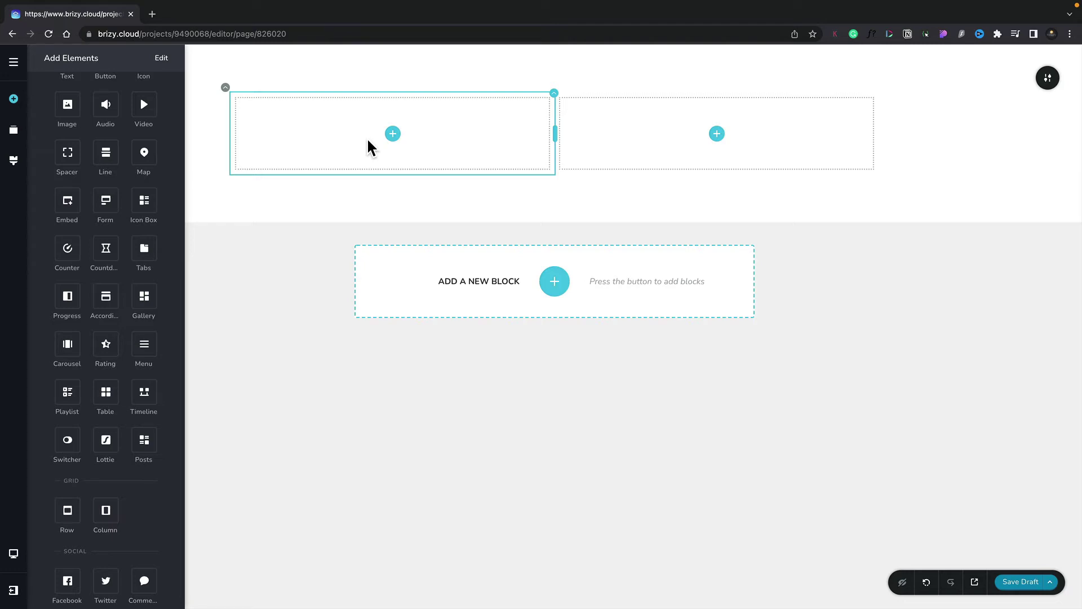
{"action": "left_click", "coordinate": [395, 136]}
{"action": "scroll", "coordinate": [130, 226], "scroll_direction": "up", "scroll_amount": 3}
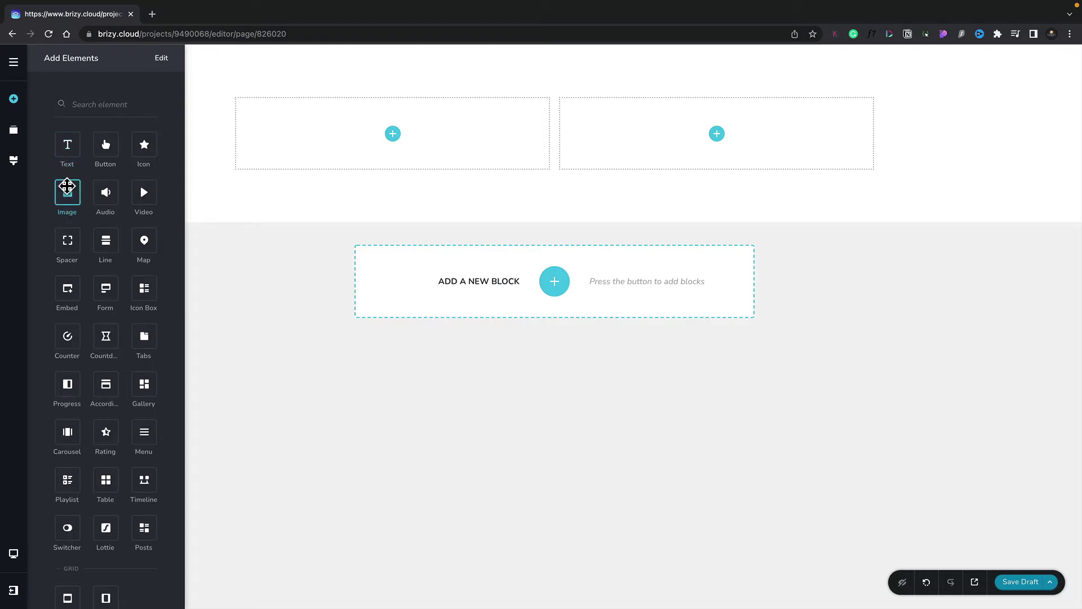
Step: Place an Image element in the left column and set its picture to the matcha bowls photo
{"action": "left_click_drag", "start_coordinate": [65, 188], "coordinate": [432, 145]}
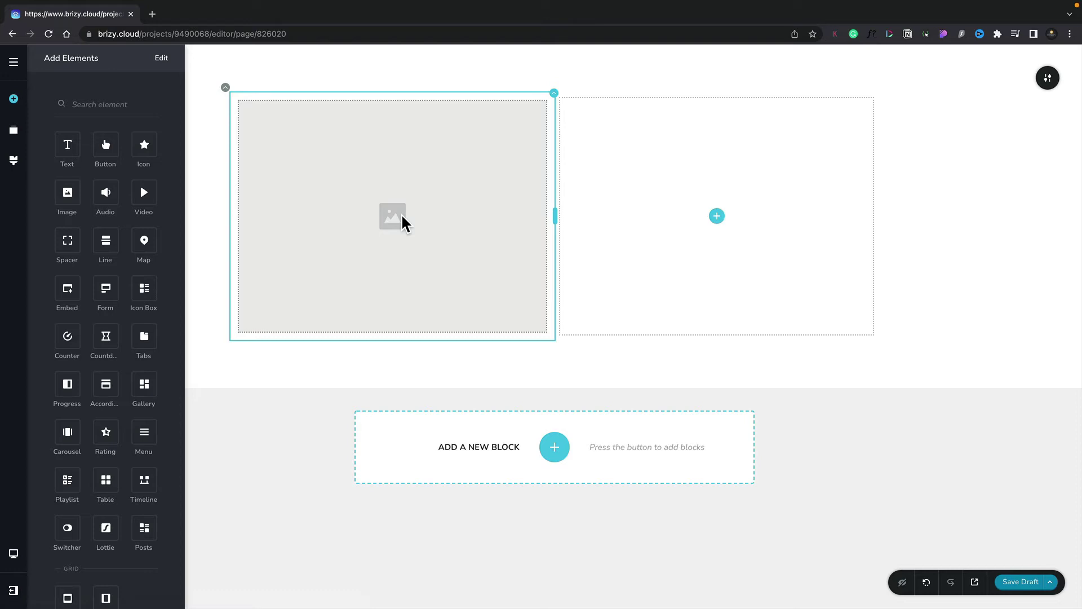
{"action": "left_click", "coordinate": [377, 226]}
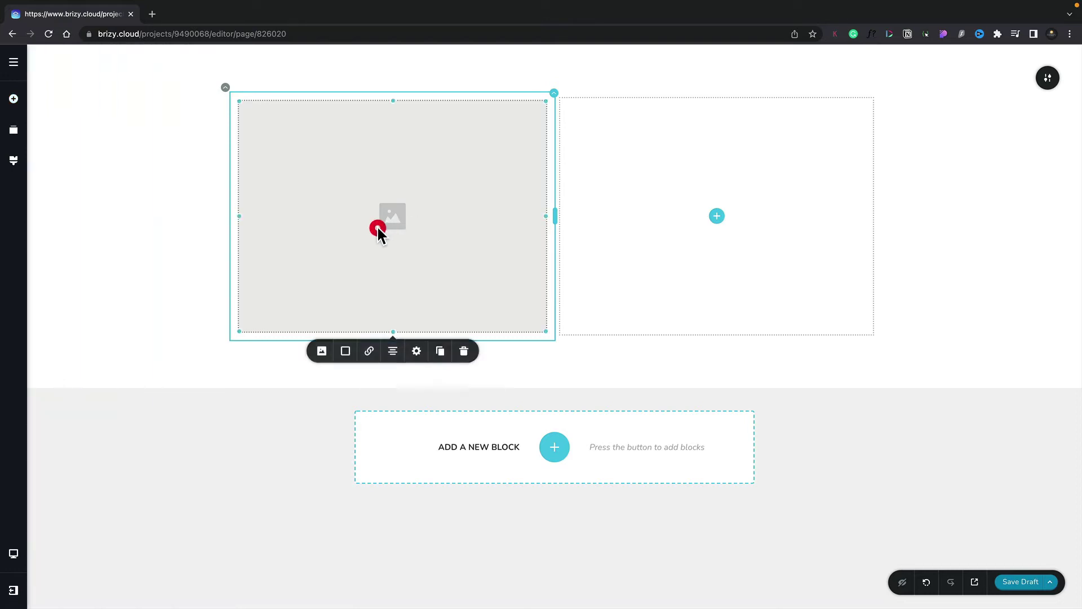
{"action": "left_click", "coordinate": [323, 351]}
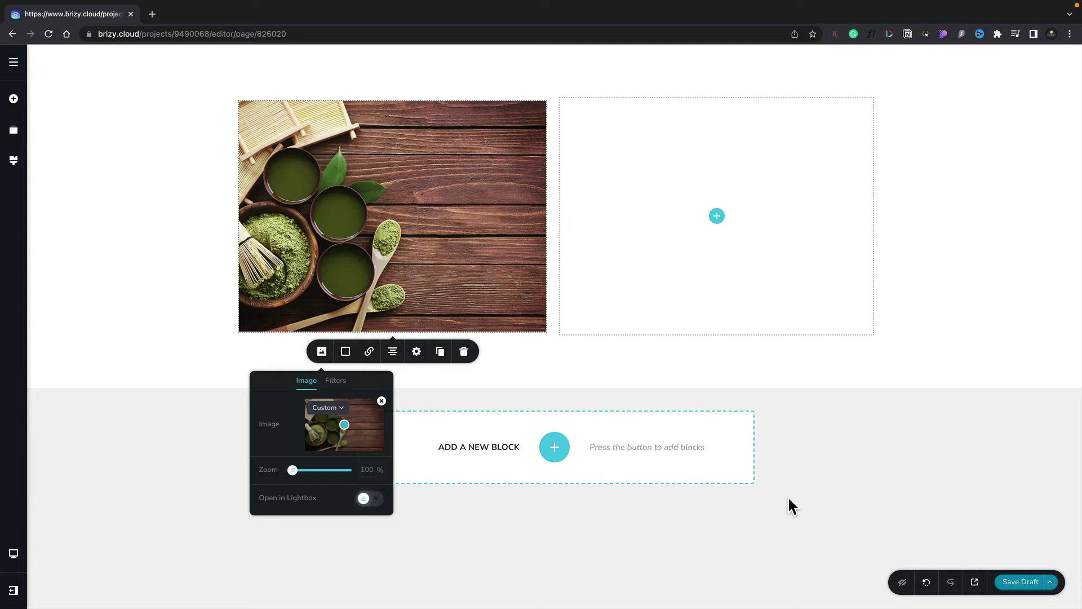
{"action": "left_click", "coordinate": [418, 356]}
{"action": "left_click", "coordinate": [418, 356]}
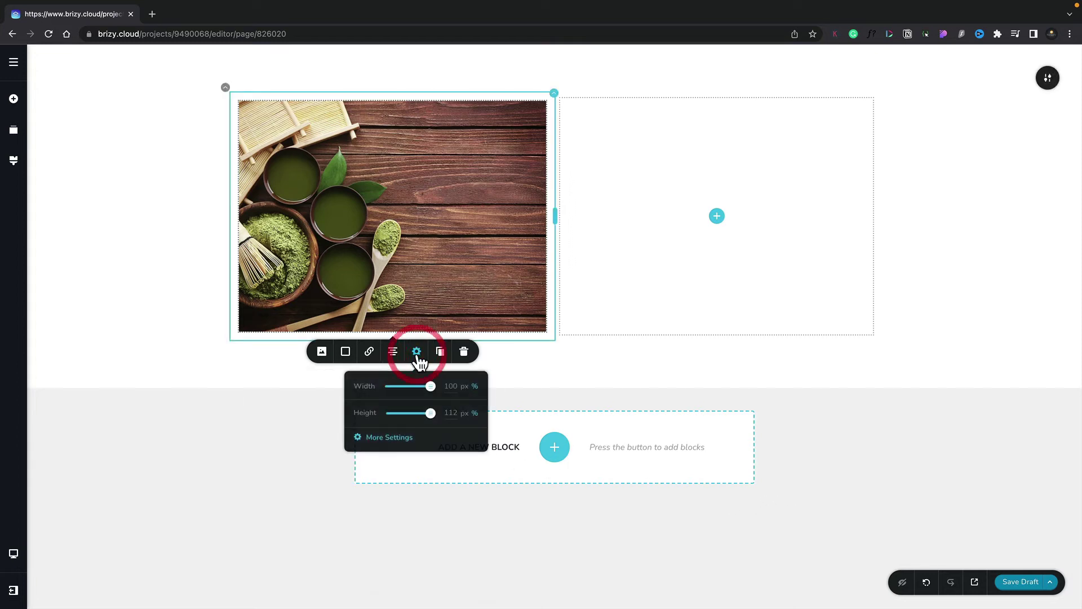
{"action": "left_click", "coordinate": [394, 439]}
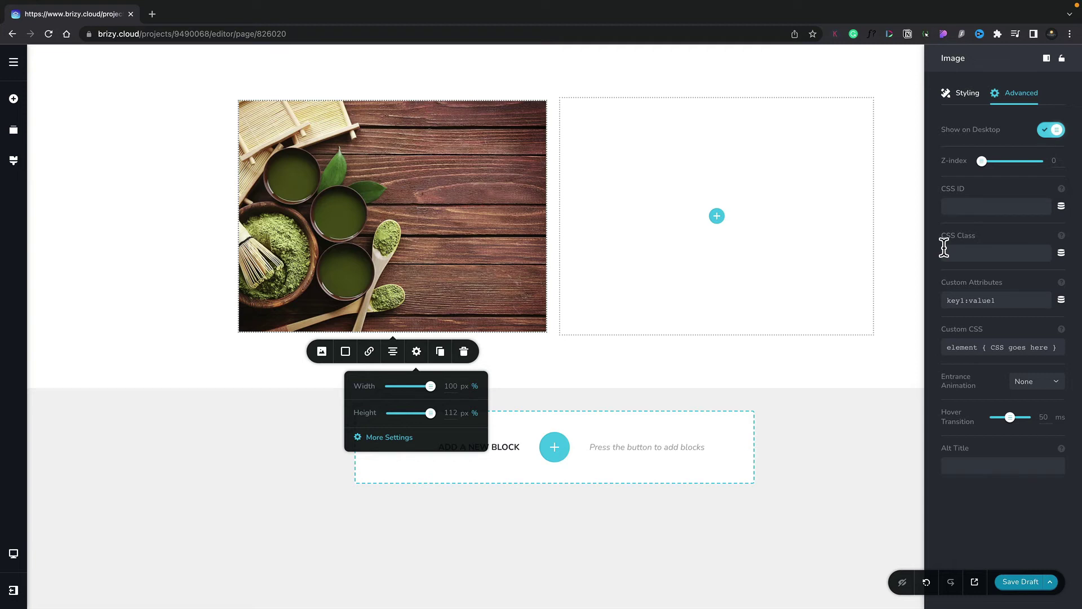
{"action": "left_click", "coordinate": [969, 95]}
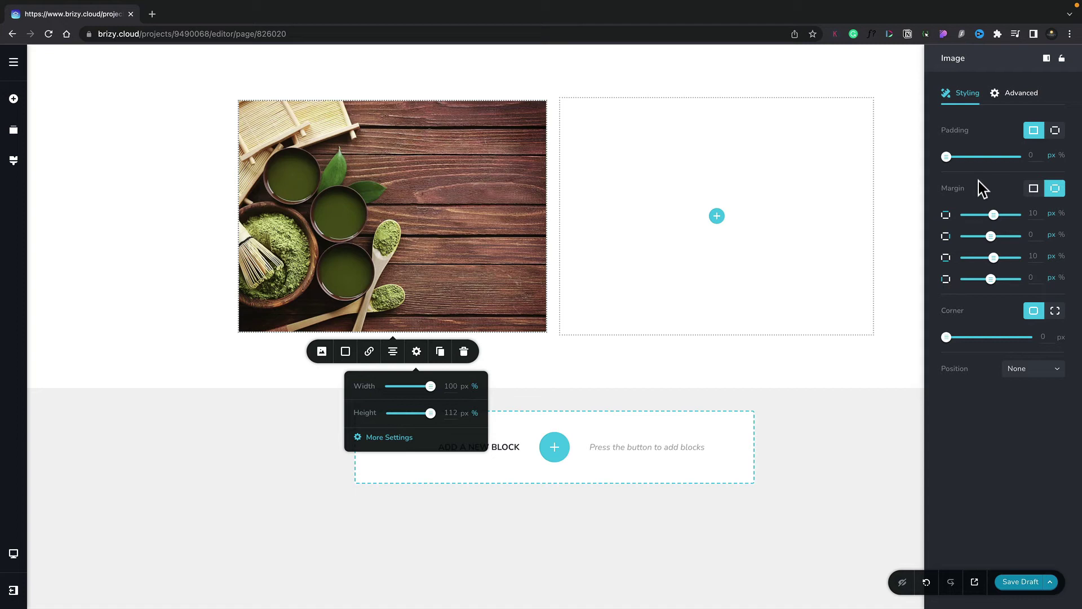
{"action": "left_click", "coordinate": [1034, 191]}
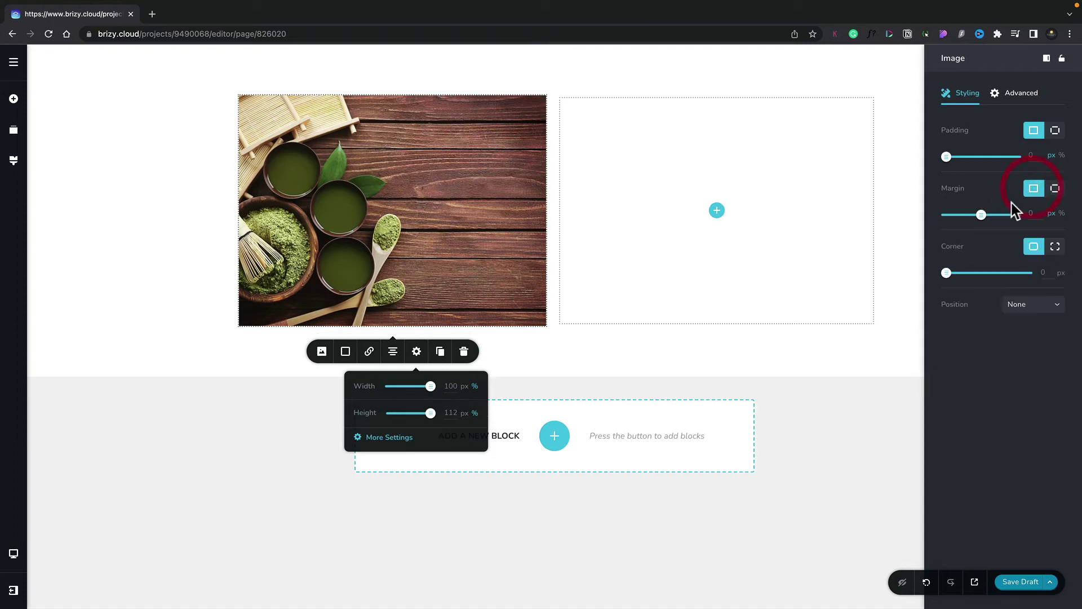
{"action": "left_click_drag", "start_coordinate": [984, 217], "coordinate": [990, 219]}
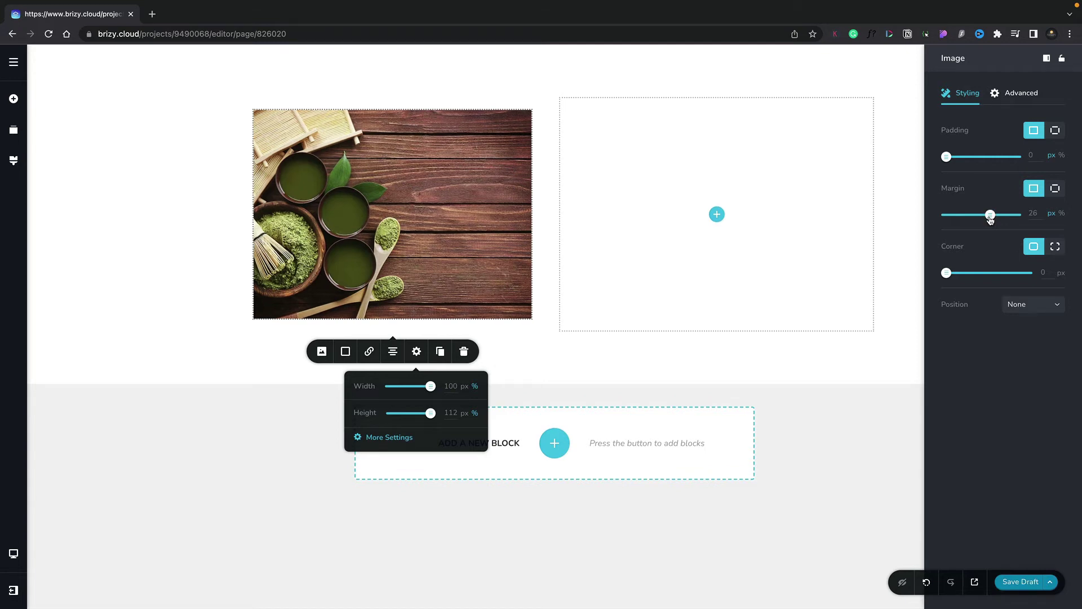
{"action": "left_click_drag", "start_coordinate": [947, 274], "coordinate": [983, 275]}
{"action": "left_click", "coordinate": [1035, 305]}
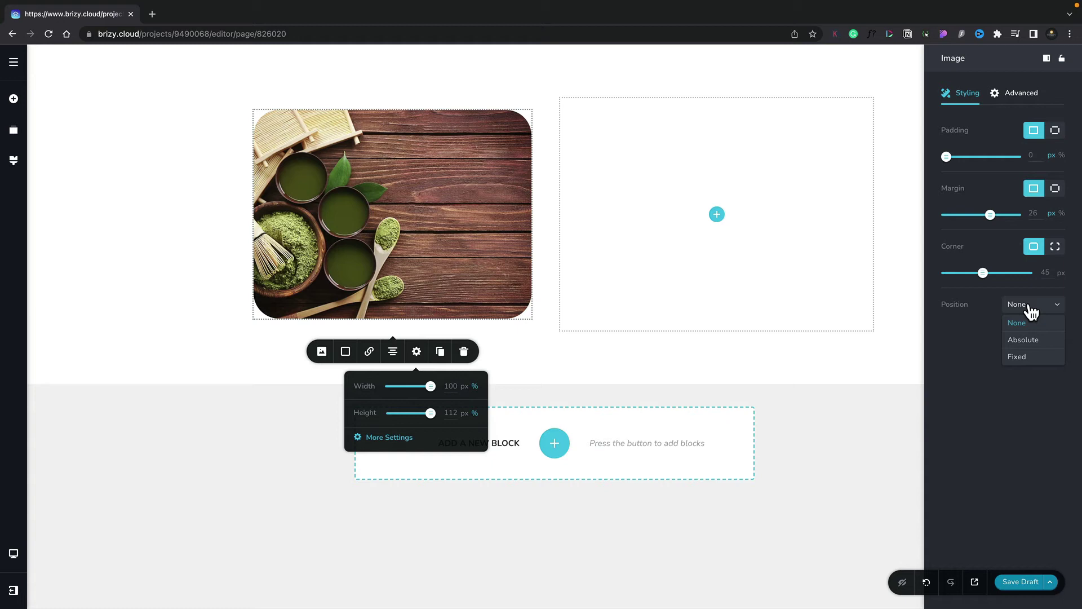
{"action": "left_click", "coordinate": [986, 330]}
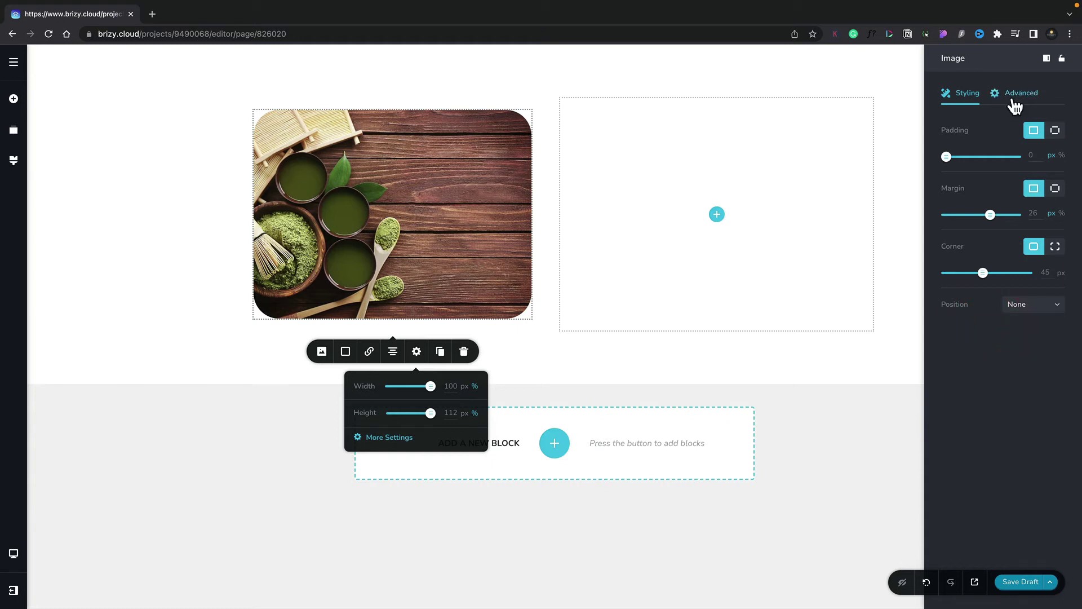
{"action": "left_click", "coordinate": [1015, 105]}
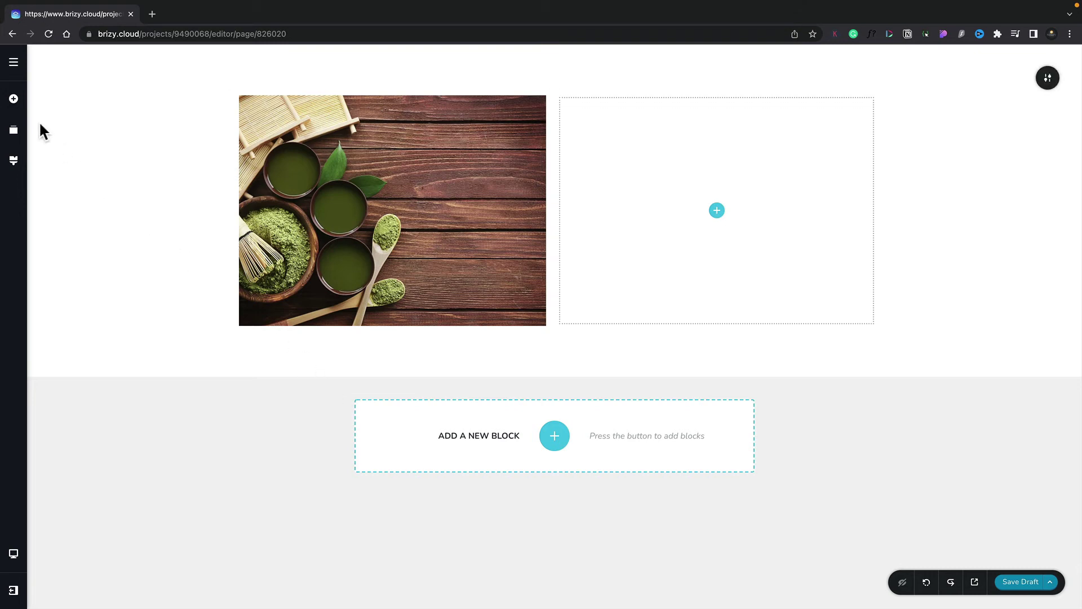
Step: Add a Text element with a dummy paragraph beneath the matcha image
{"action": "left_click", "coordinate": [14, 100]}
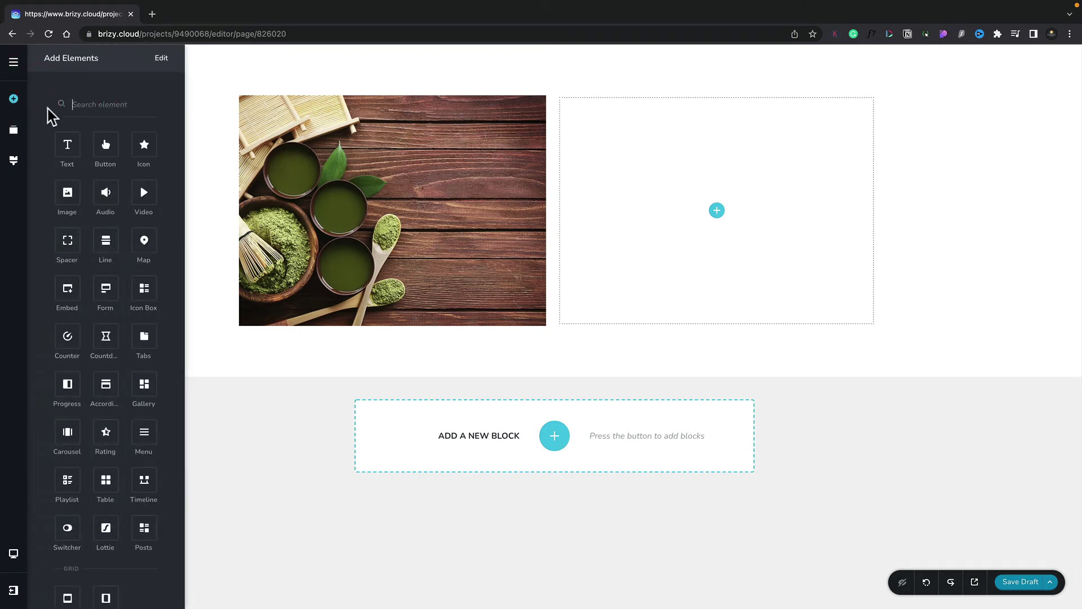
{"action": "left_click_drag", "start_coordinate": [64, 144], "coordinate": [335, 322]}
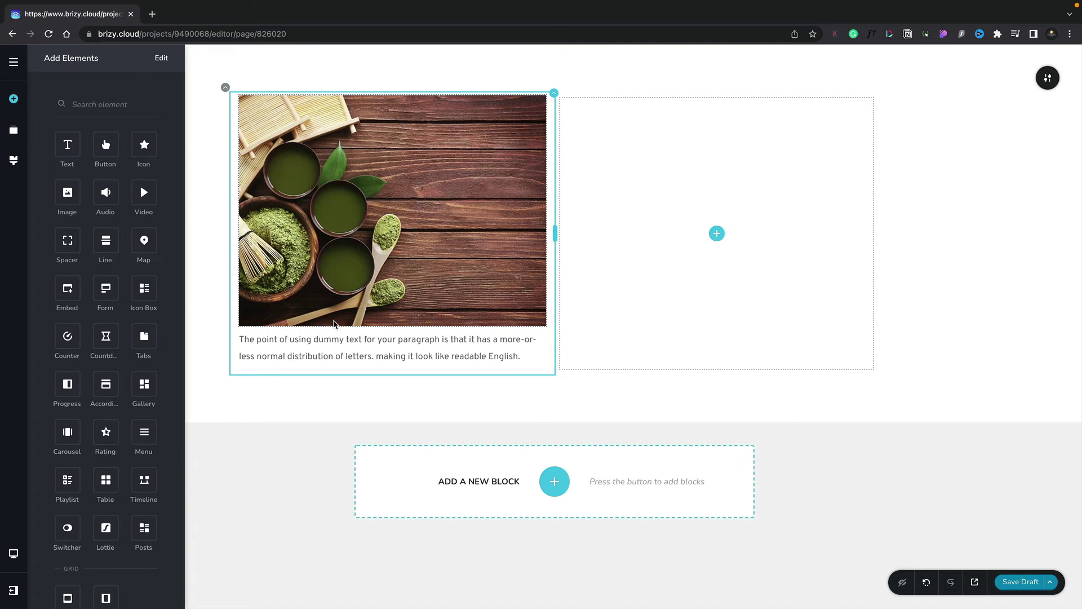
{"action": "left_click", "coordinate": [331, 339]}
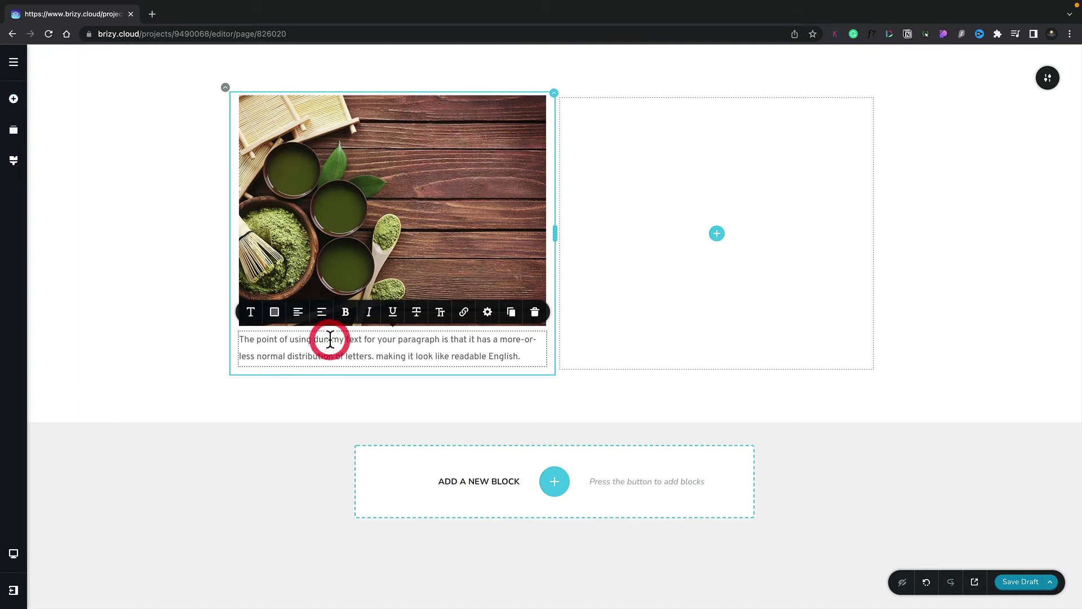
Step: Justify the paragraph and set its font to Montserrat
{"action": "left_click", "coordinate": [298, 316]}
{"action": "left_click", "coordinate": [299, 315]}
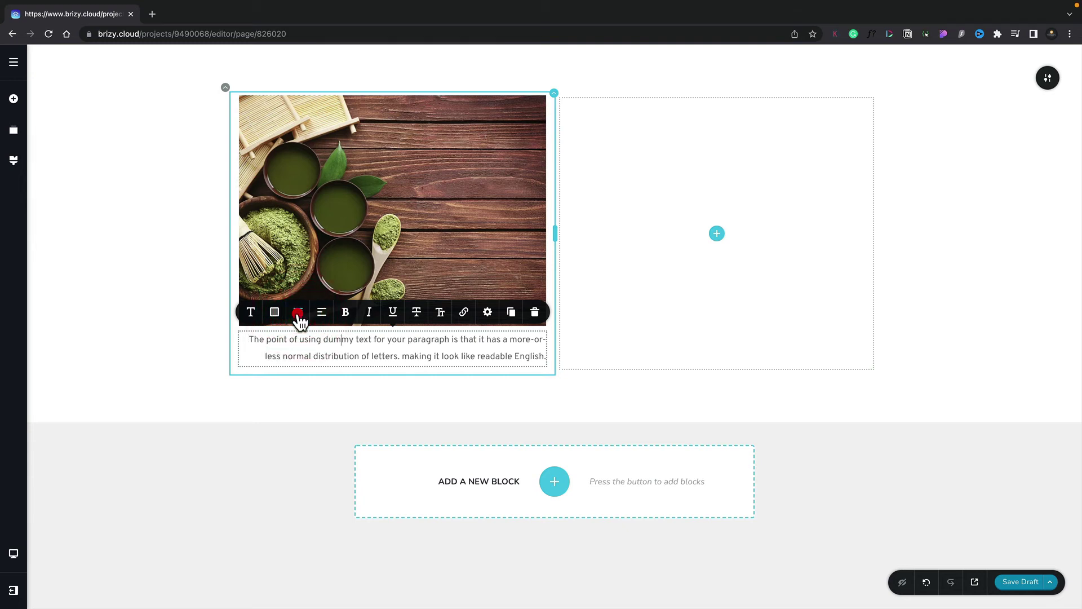
{"action": "left_click", "coordinate": [299, 316]}
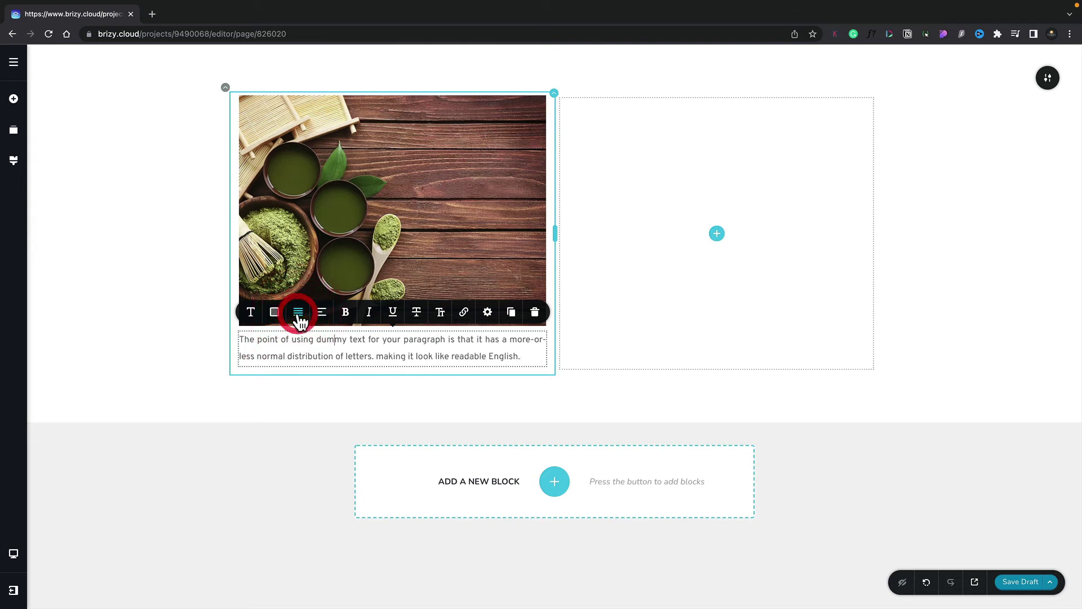
{"action": "left_click", "coordinate": [251, 313]}
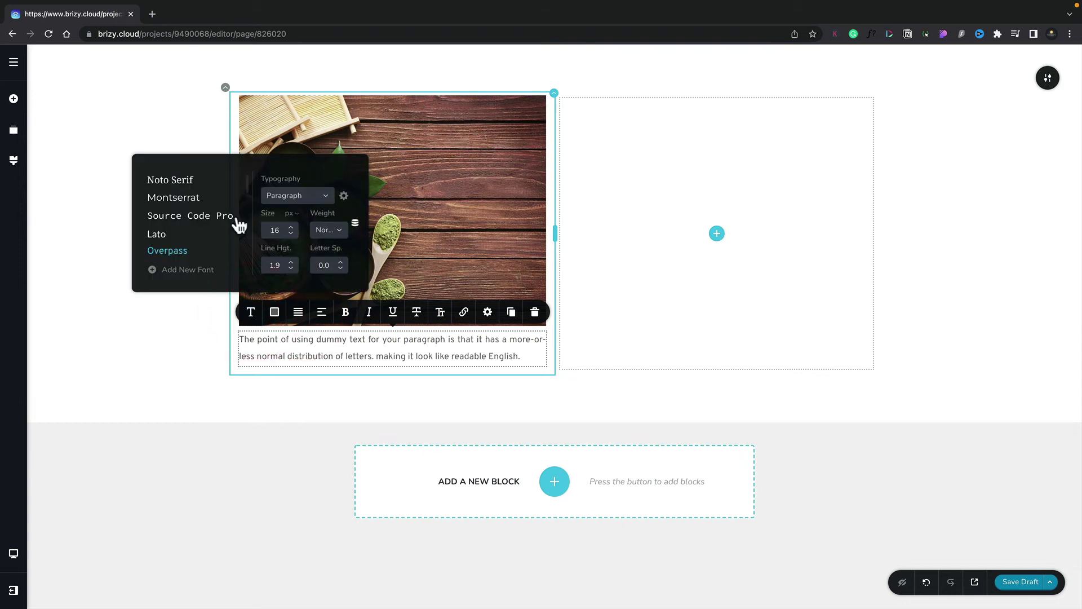
{"action": "left_click", "coordinate": [194, 208]}
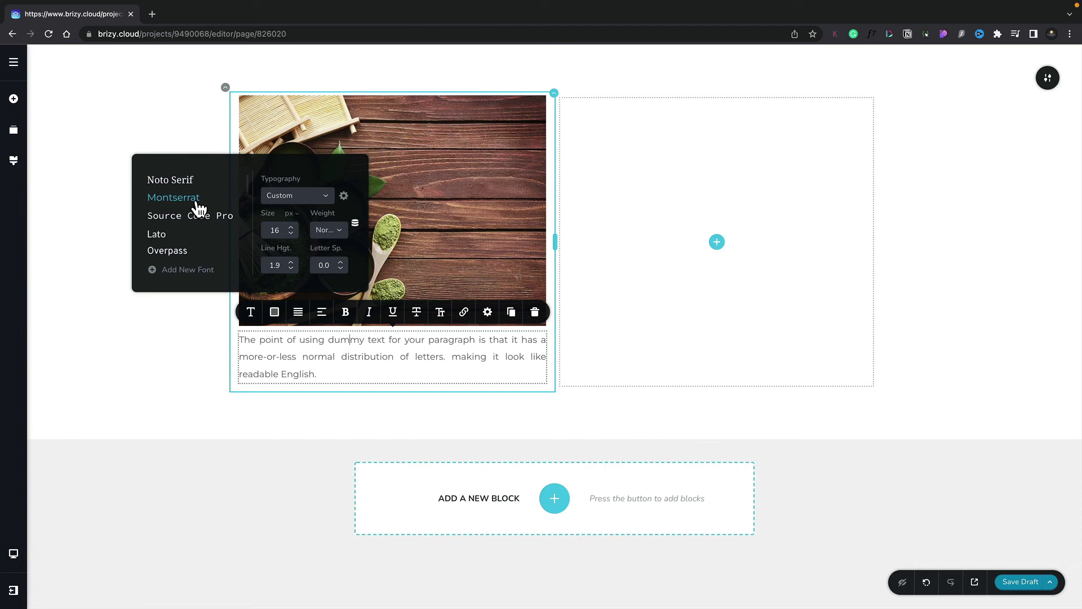
Step: Add a Button element below the paragraph and review its size, icon, font and colour settings
{"action": "left_click", "coordinate": [14, 100]}
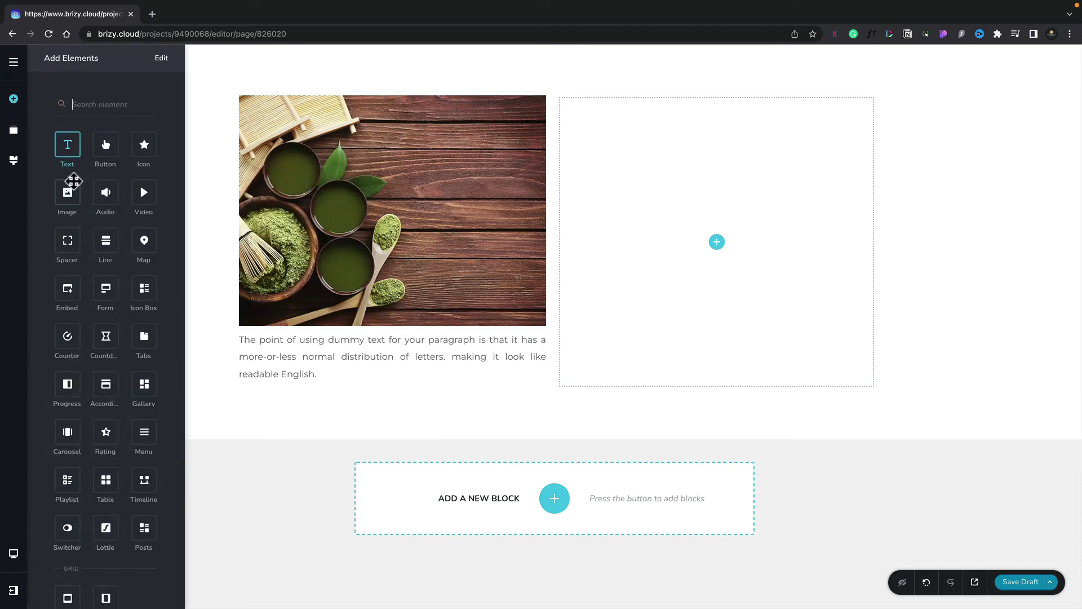
{"action": "left_click_drag", "start_coordinate": [103, 146], "coordinate": [345, 382]}
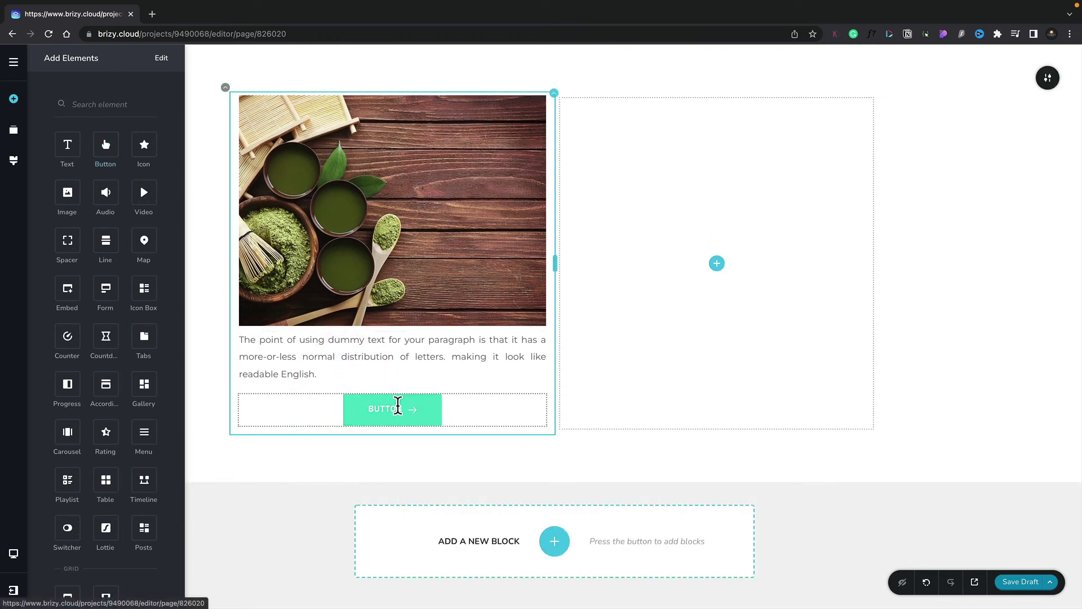
{"action": "left_click", "coordinate": [398, 404]}
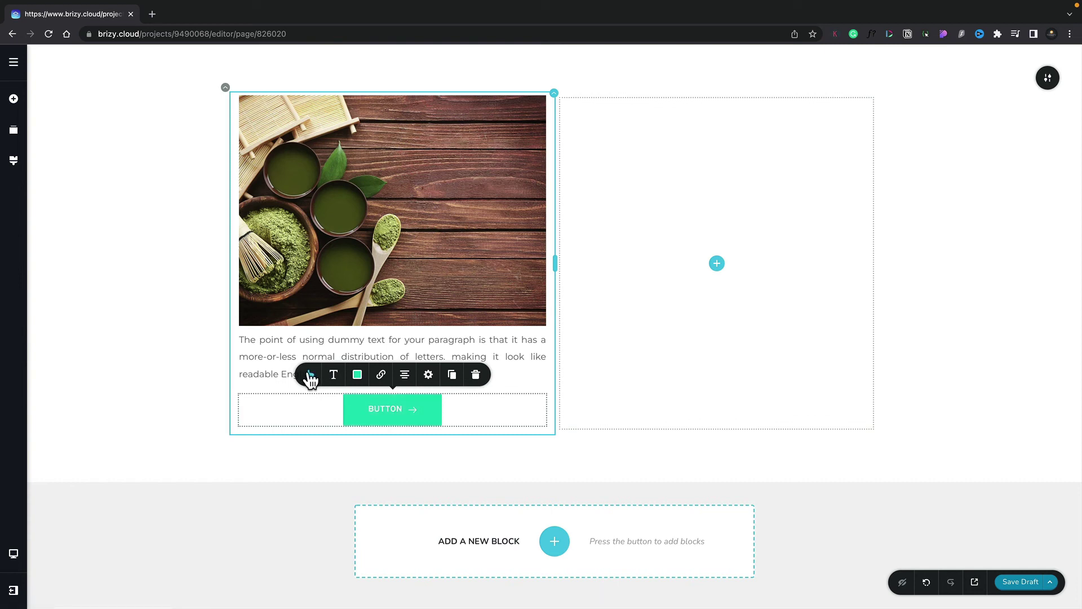
{"action": "left_click", "coordinate": [310, 376]}
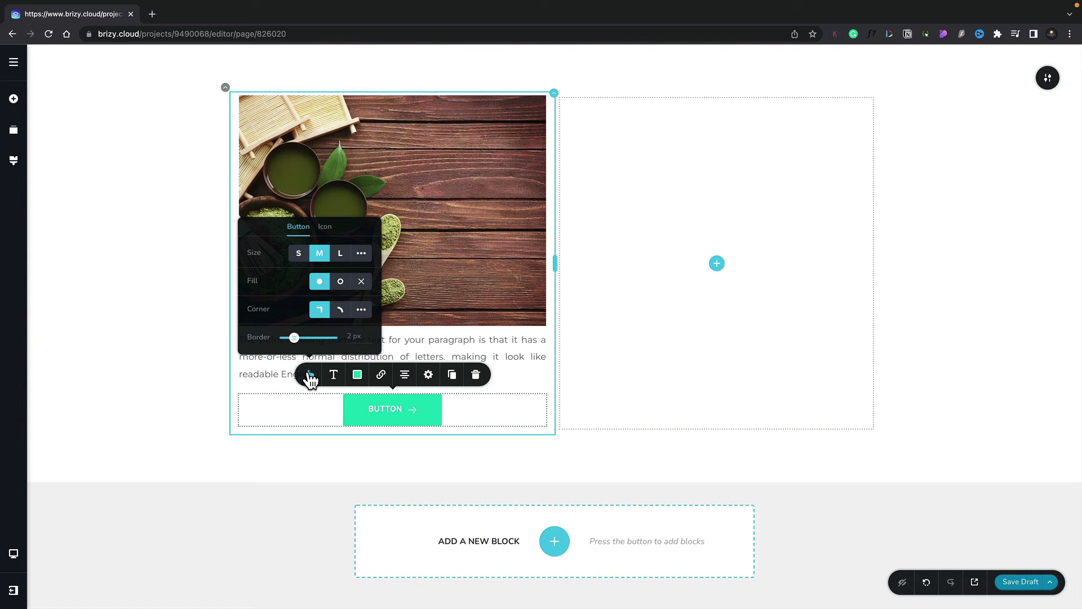
{"action": "left_click", "coordinate": [324, 227]}
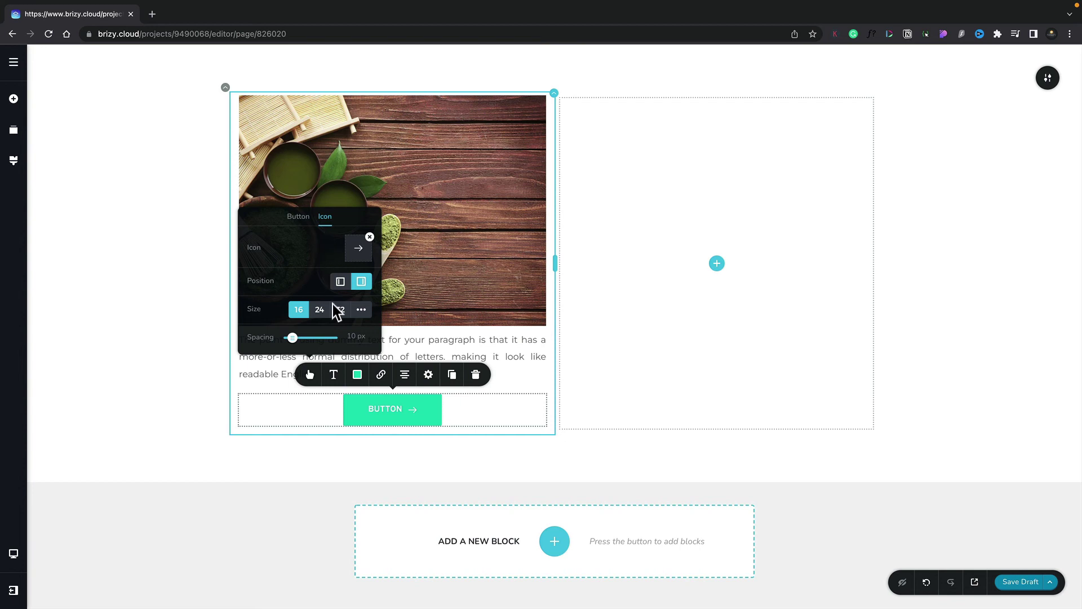
{"action": "left_click", "coordinate": [333, 376]}
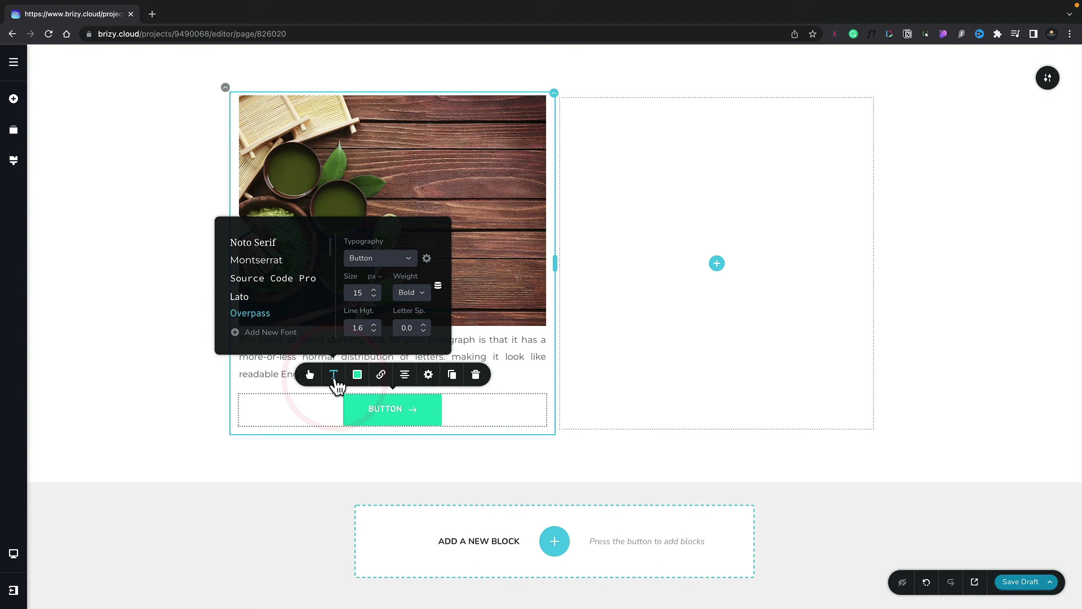
{"action": "left_click", "coordinate": [357, 376]}
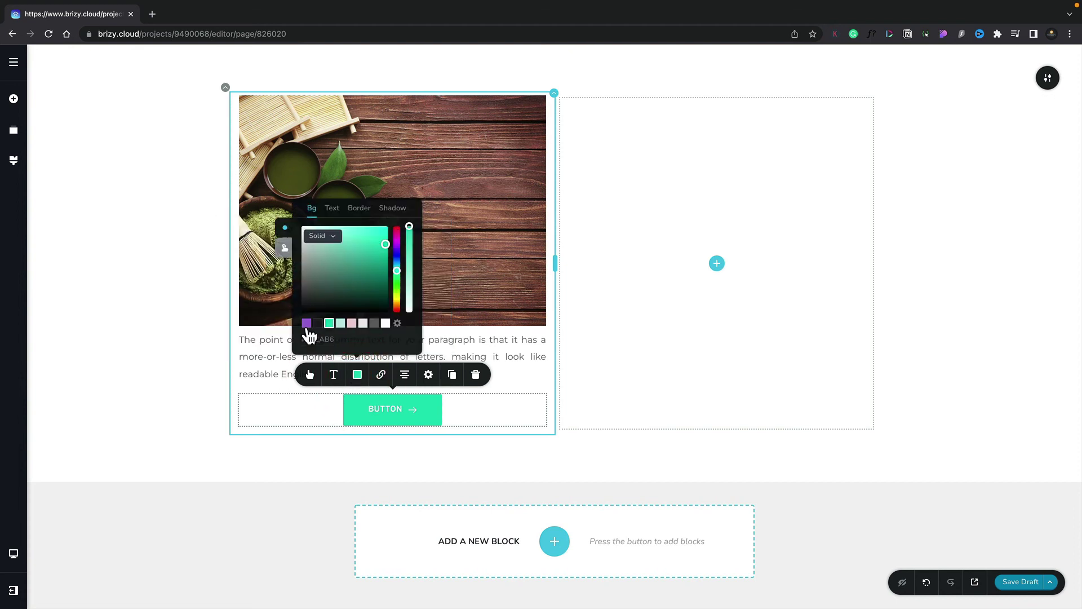
Step: Set the button's background colour to the purple swatch
{"action": "left_click", "coordinate": [307, 323]}
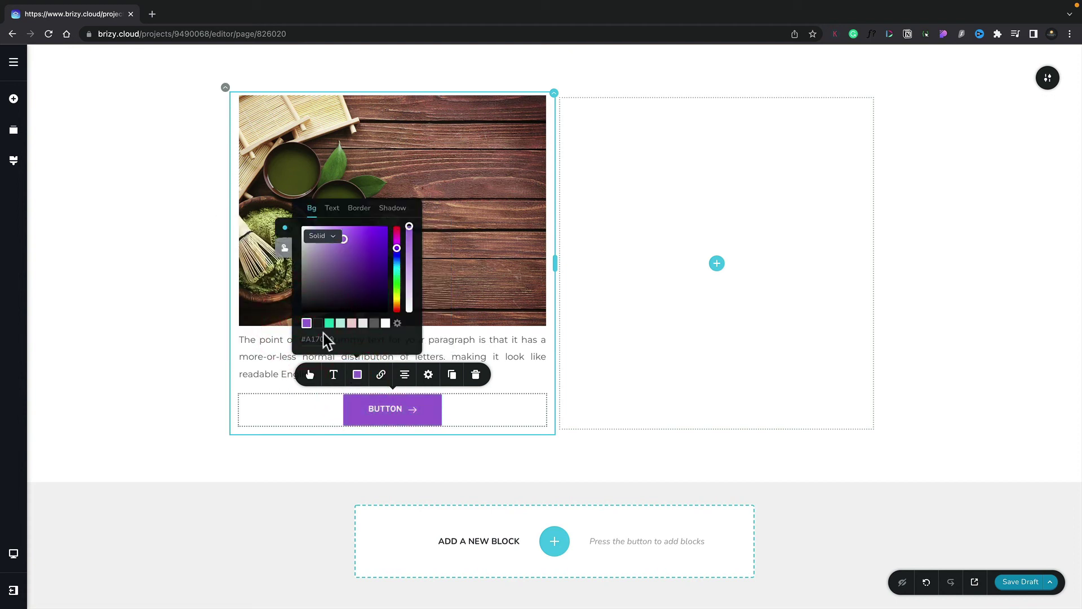
{"action": "left_click", "coordinate": [381, 375]}
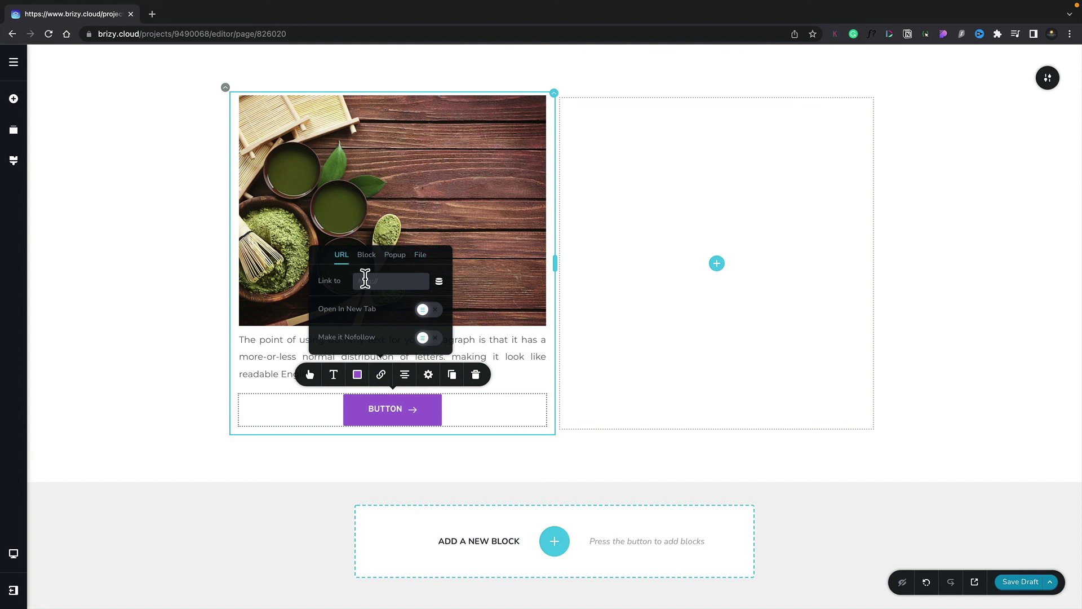
{"action": "left_click", "coordinate": [365, 278]}
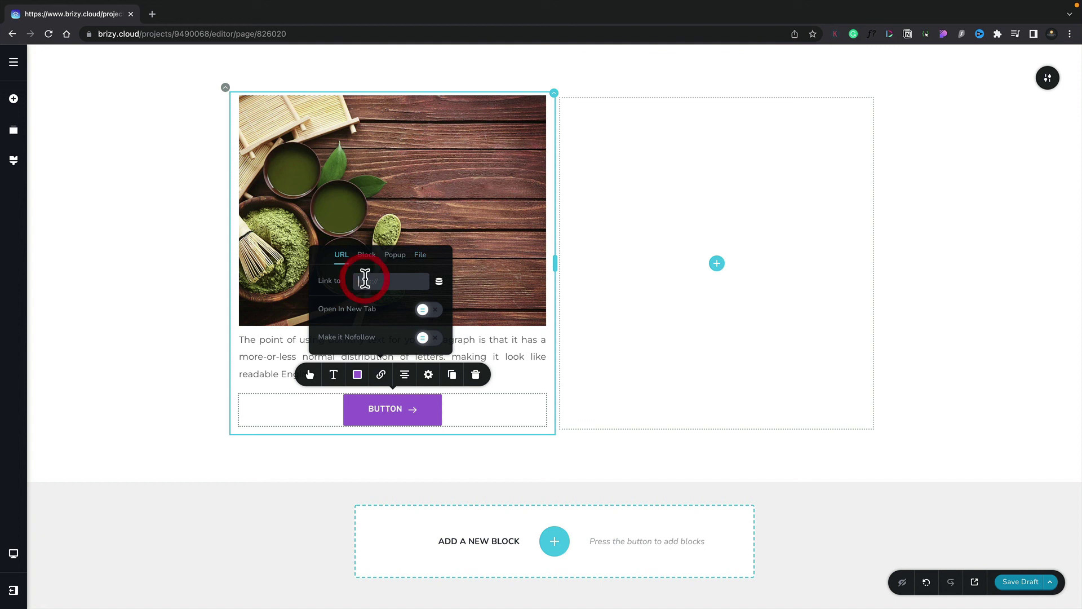
{"action": "type", "text": "http://"}
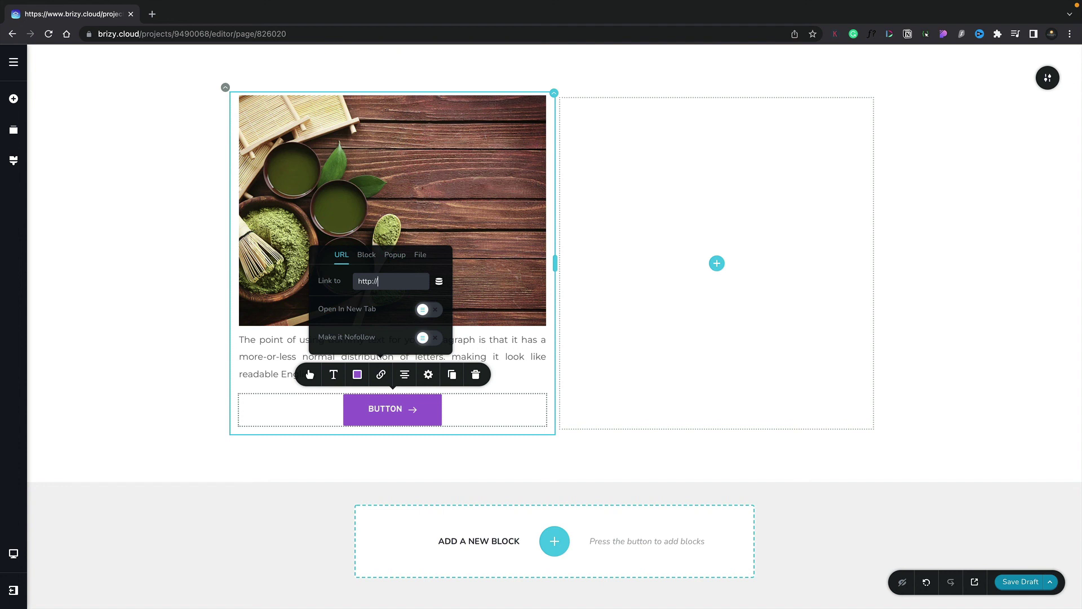
{"action": "type", "text": "google.com"}
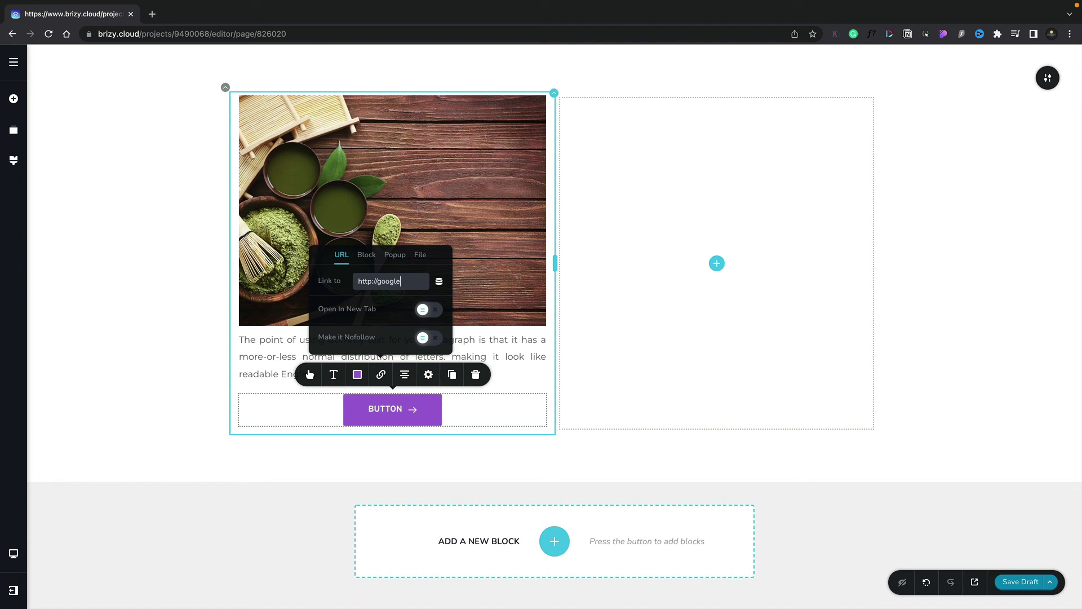